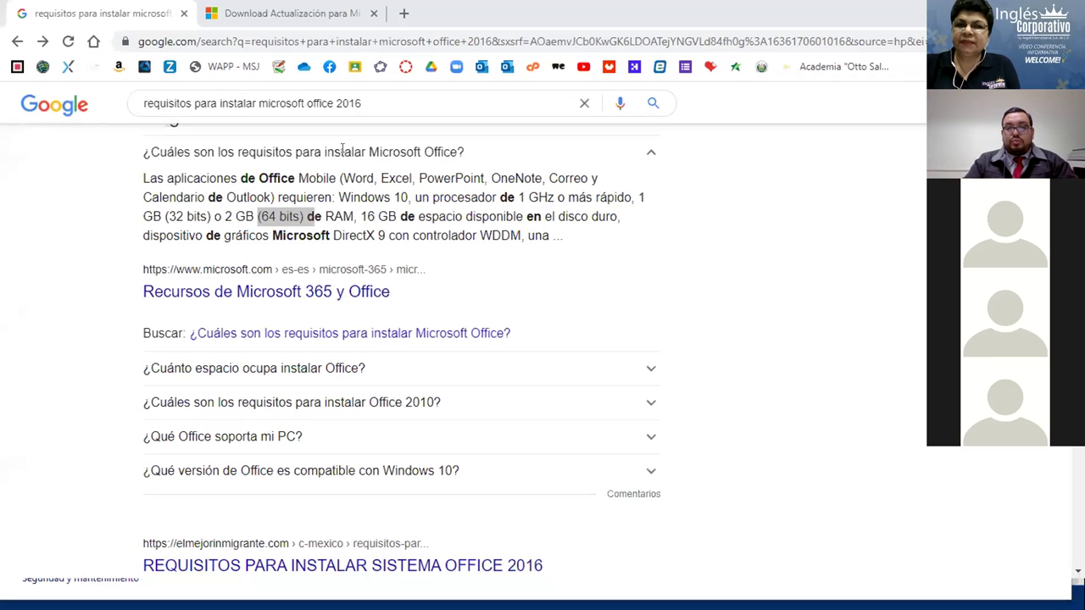
Step: Leave the browser and put away the System and Este equipo windows to return to the presentation's thank-you slide
{"action": "key", "text": "alt+Tab"}
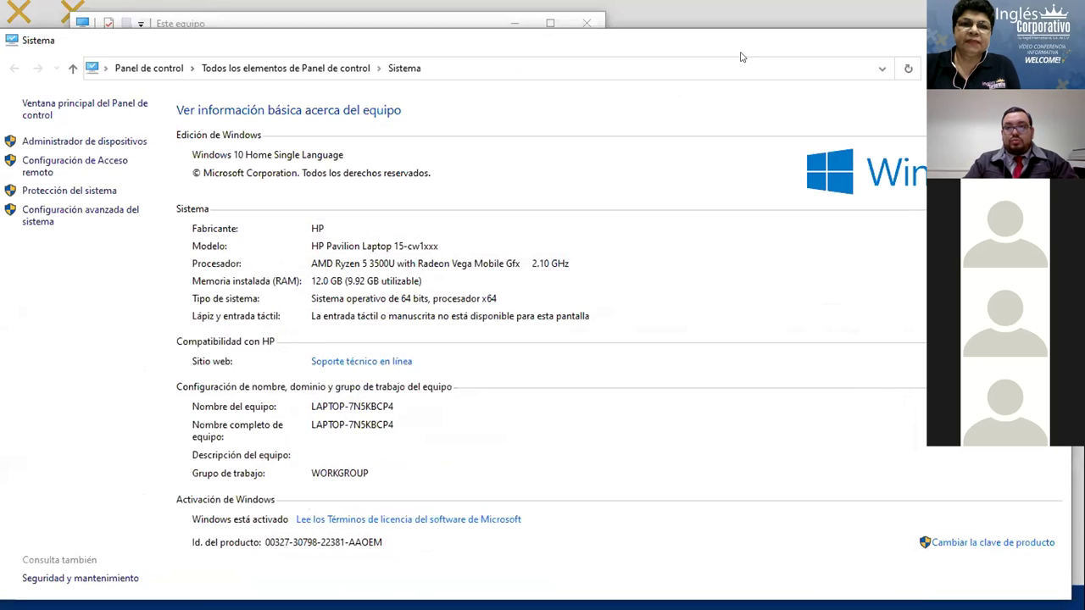
{"action": "left_click", "coordinate": [898, 35]}
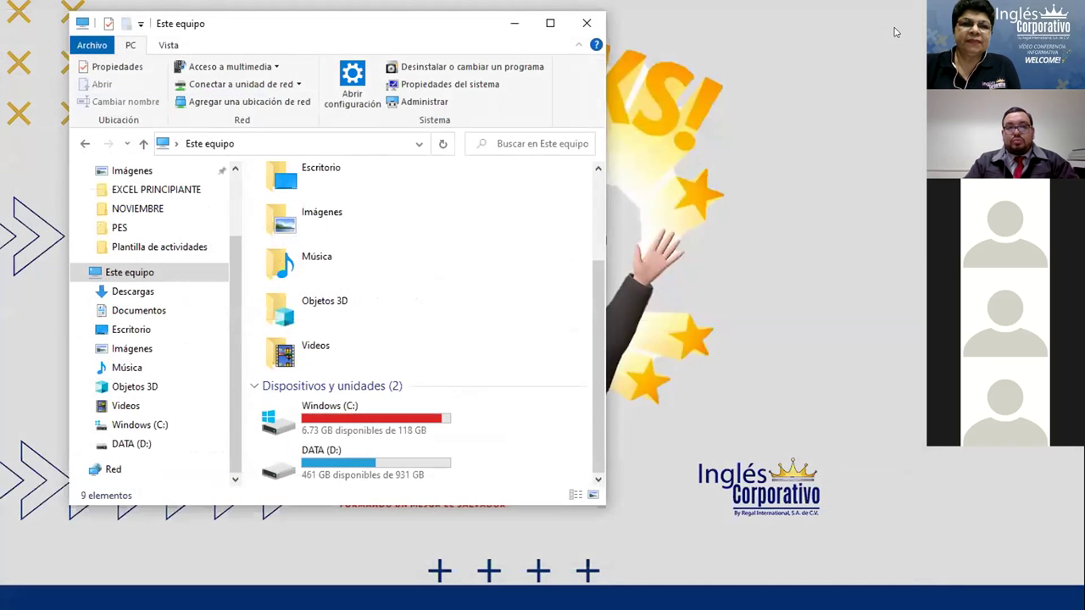
{"action": "left_click_drag", "start_coordinate": [356, 32], "coordinate": [287, 38]}
{"action": "left_click", "coordinate": [518, 23]}
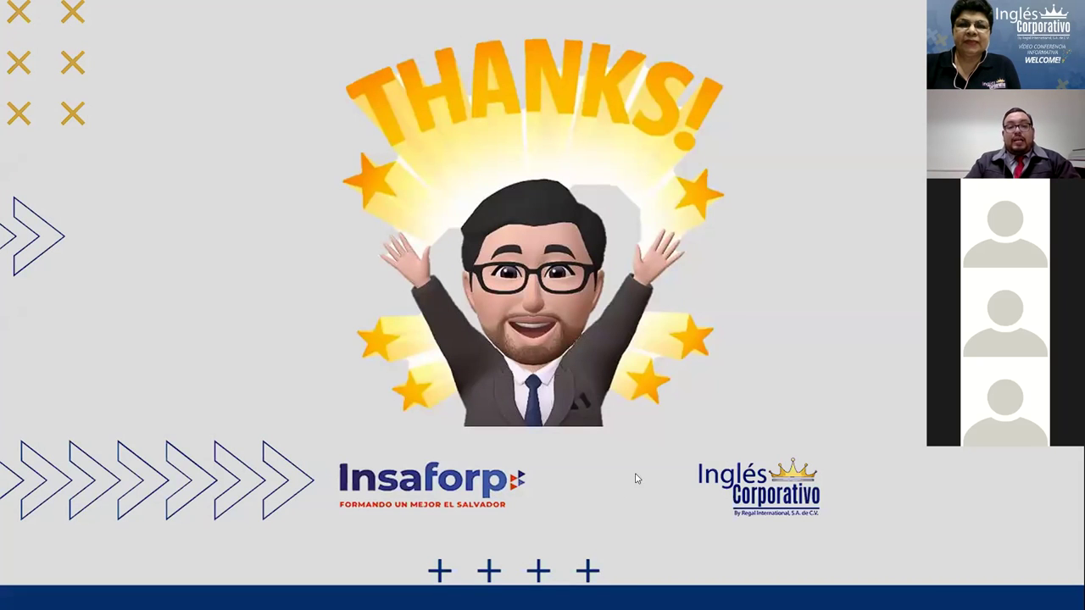
Step: Bring up a File Explorer window, maximize it and show the contents of Este equipo
{"action": "key", "text": "super+d"}
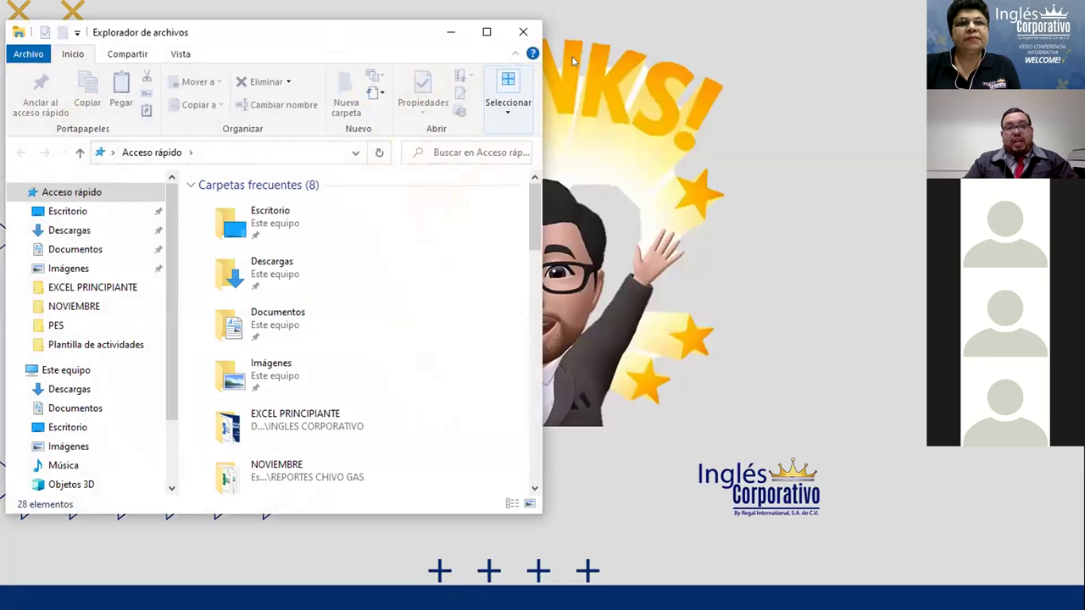
{"action": "left_click_drag", "start_coordinate": [334, 37], "coordinate": [576, 51]}
{"action": "left_click", "coordinate": [731, 46]}
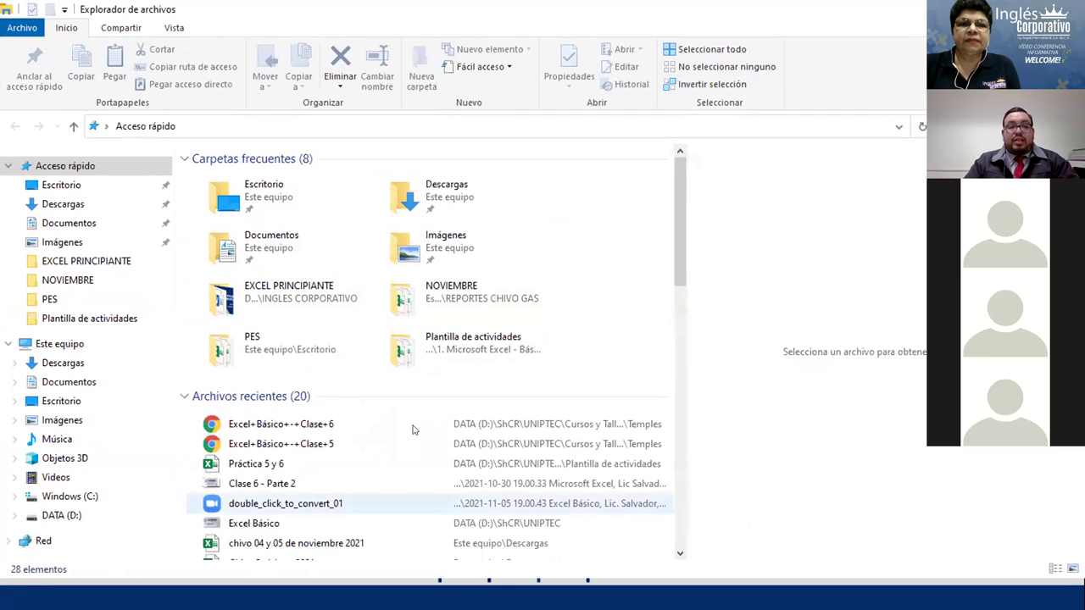
{"action": "left_click", "coordinate": [59, 346]}
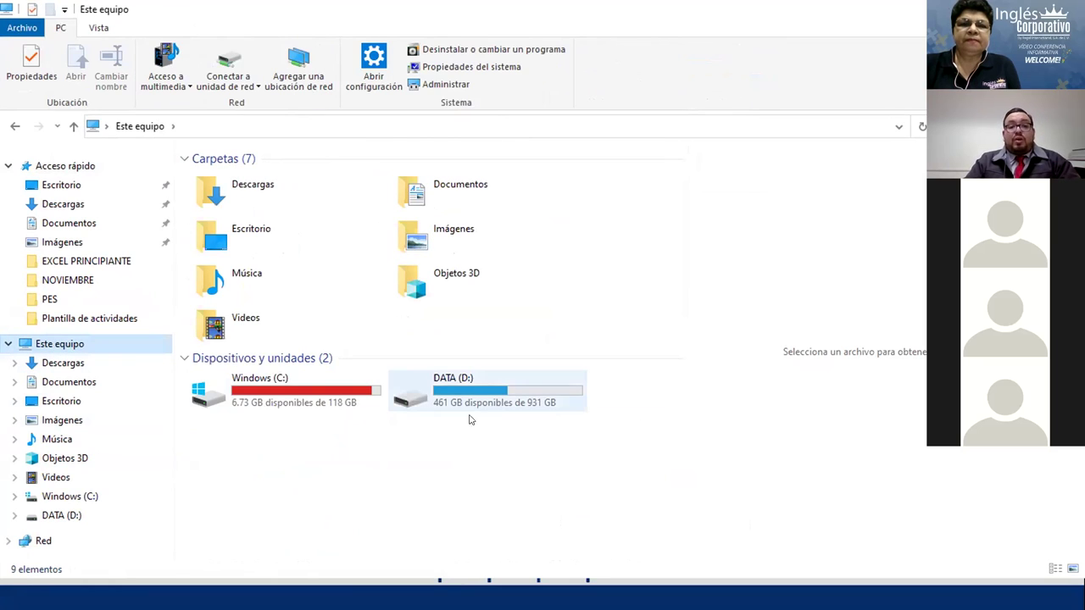
Step: Examine the available space on the Windows (C:) and DATA (D:) drives, leaving no drive selected
{"action": "left_click", "coordinate": [297, 391]}
{"action": "left_click", "coordinate": [448, 394]}
{"action": "left_click", "coordinate": [435, 493]}
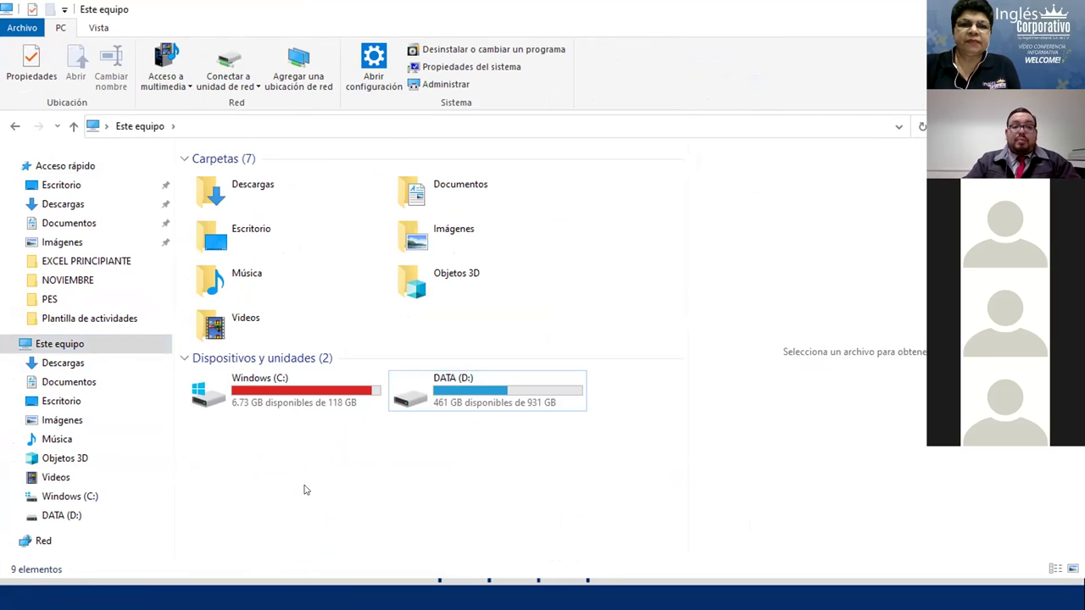
{"action": "left_click", "coordinate": [296, 397]}
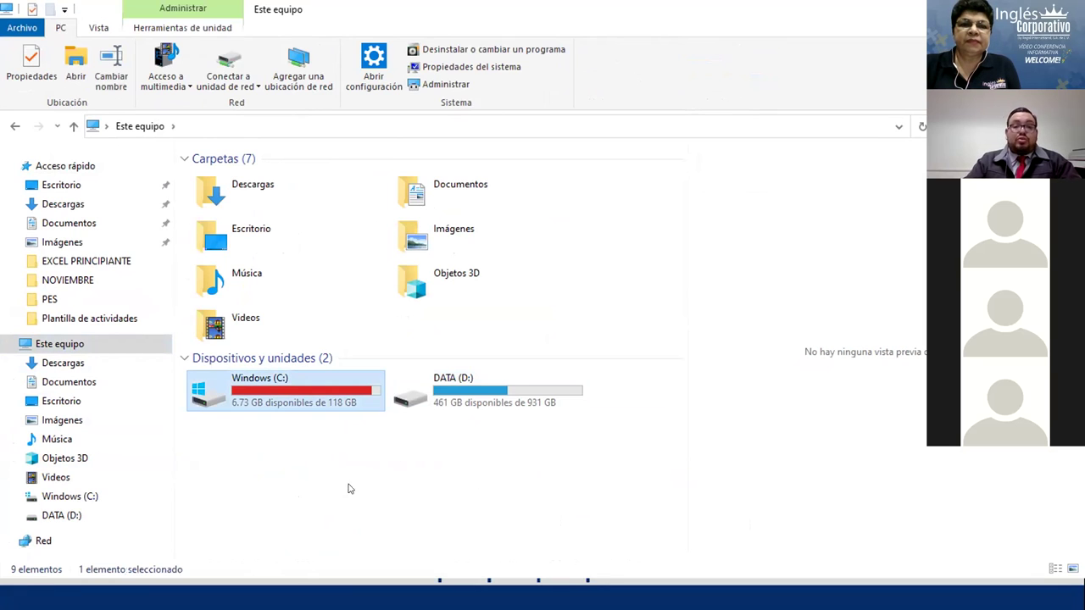
{"action": "left_click", "coordinate": [285, 449]}
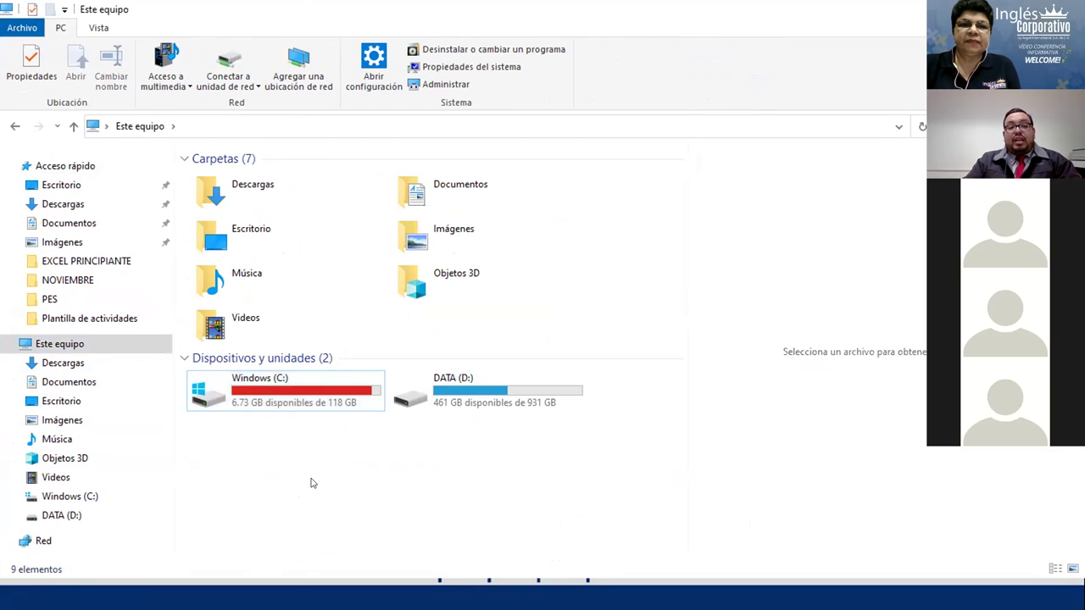
Step: Open the properties of Este equipo to view the computer's basic system information
{"action": "right_click", "coordinate": [335, 466]}
{"action": "right_click", "coordinate": [663, 460]}
{"action": "right_click", "coordinate": [418, 469]}
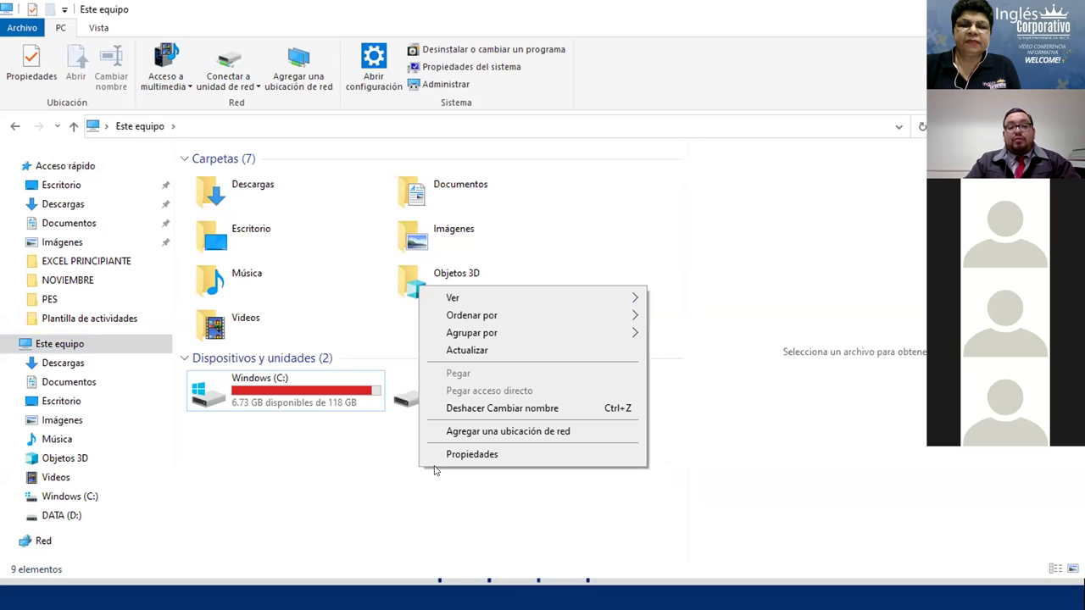
{"action": "left_click", "coordinate": [489, 455]}
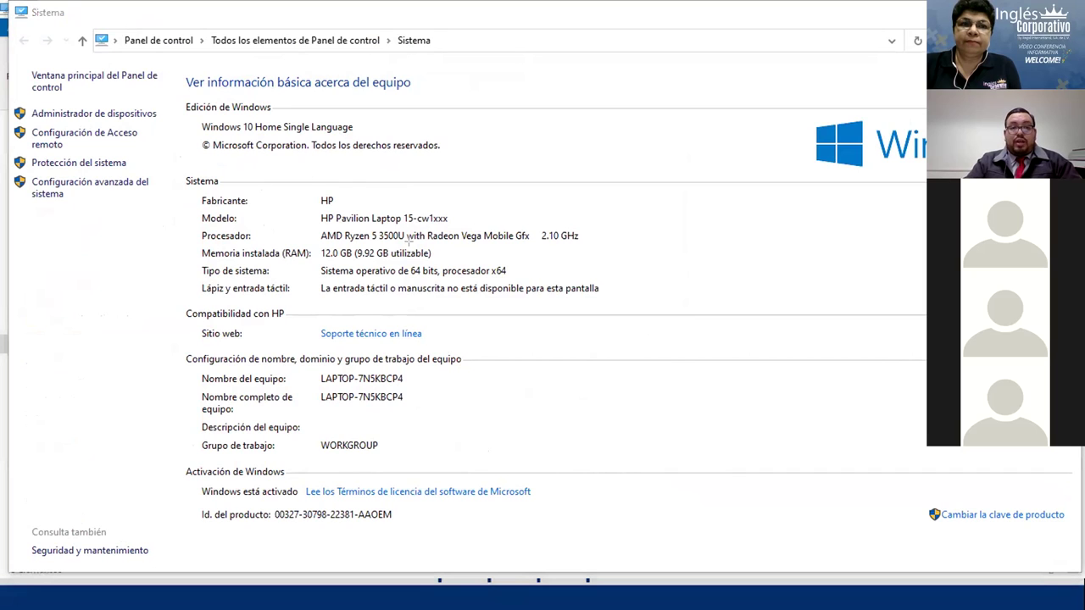
Step: Annotate the Windows edition, installed memory and system type with red rectangles, and place a green check mark beside the system type
{"action": "left_click_drag", "start_coordinate": [190, 116], "coordinate": [454, 162]}
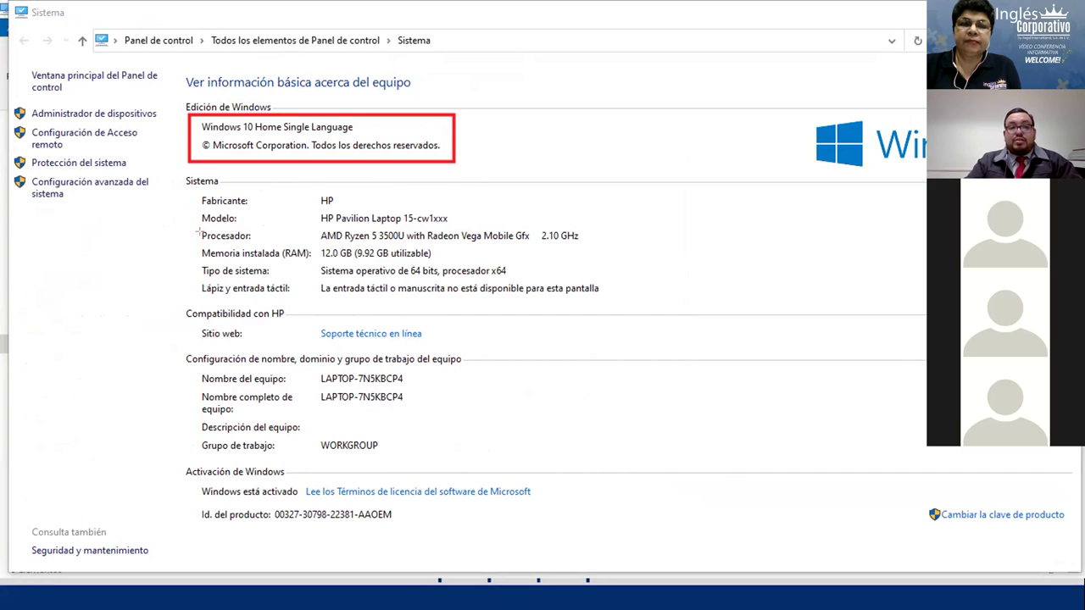
{"action": "left_click_drag", "start_coordinate": [198, 243], "coordinate": [438, 262]}
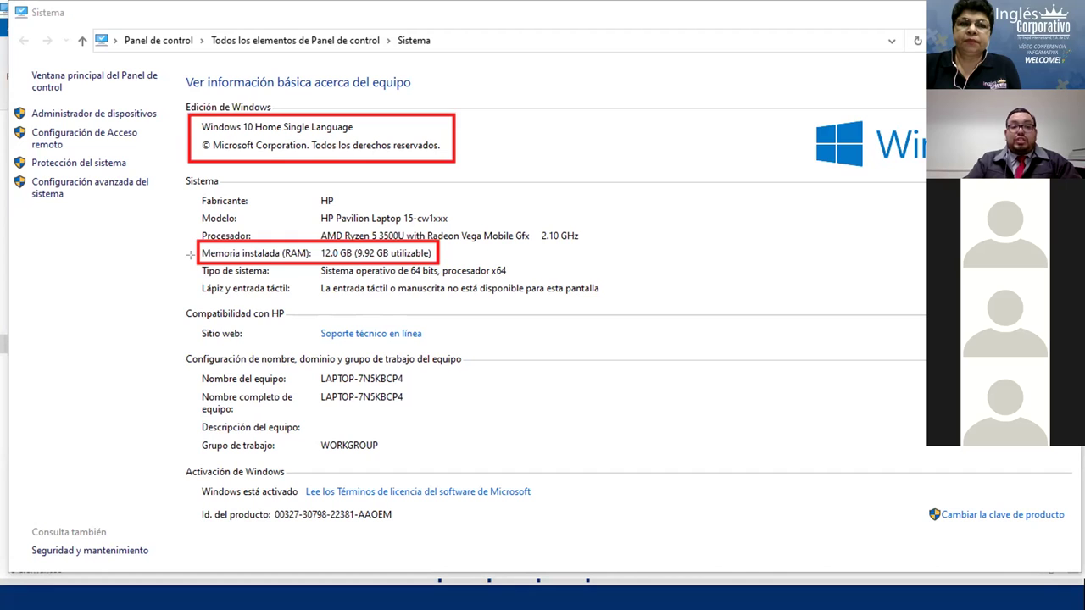
{"action": "mouse_move", "coordinate": [198, 262]}
{"action": "left_mouse_down"}
{"action": "mouse_move", "coordinate": [325, 295]}
{"action": "mouse_move", "coordinate": [519, 282]}
{"action": "left_mouse_up"}
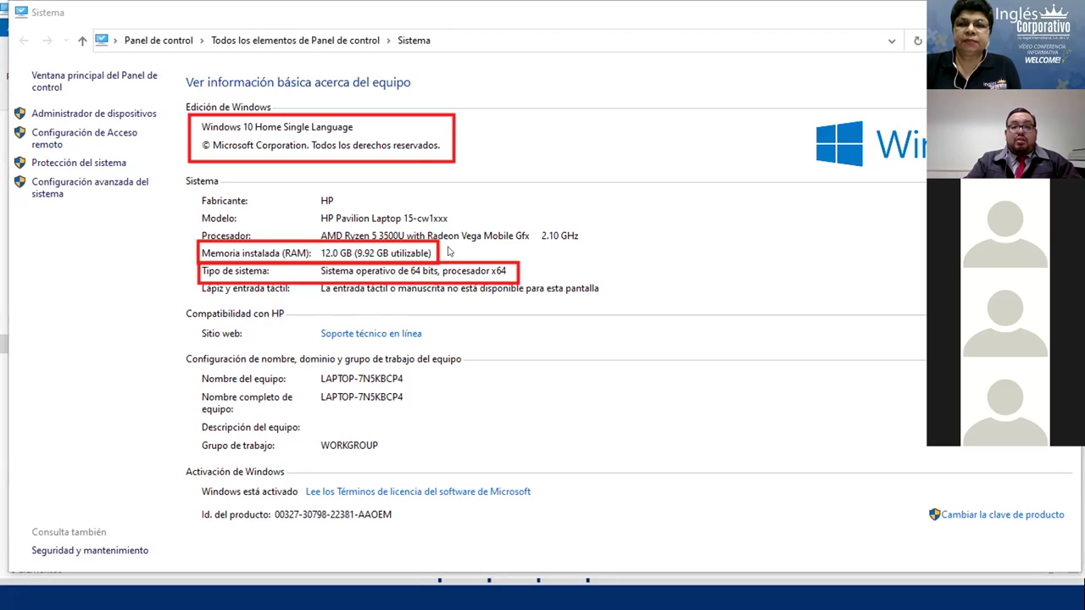
{"action": "left_click", "coordinate": [524, 270]}
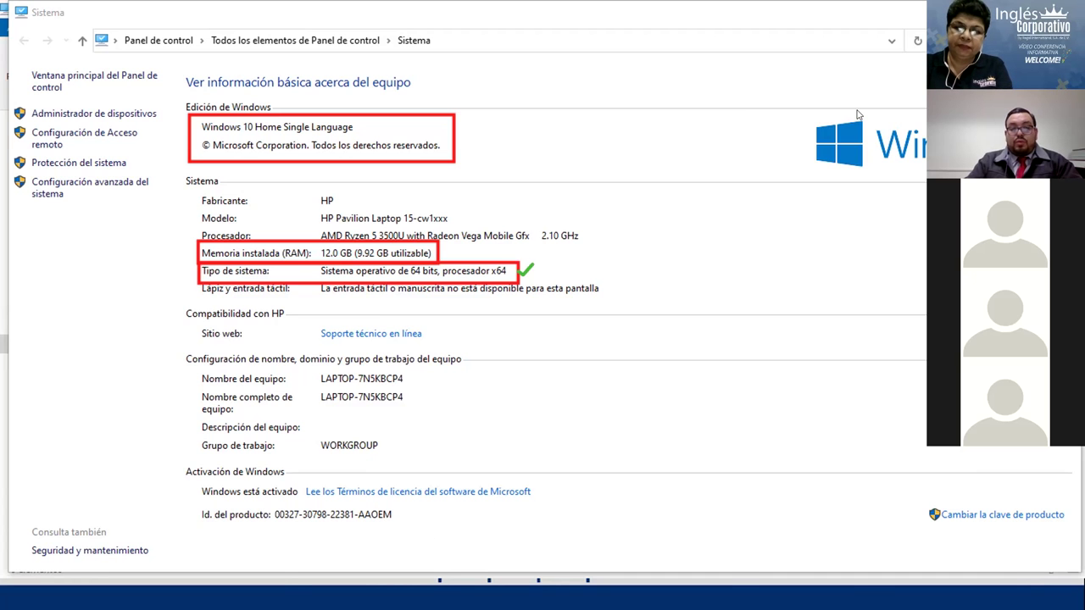
Step: Erase the red rectangle annotations over the desktop and bring the Este equipo window back up
{"action": "key", "text": "super+d"}
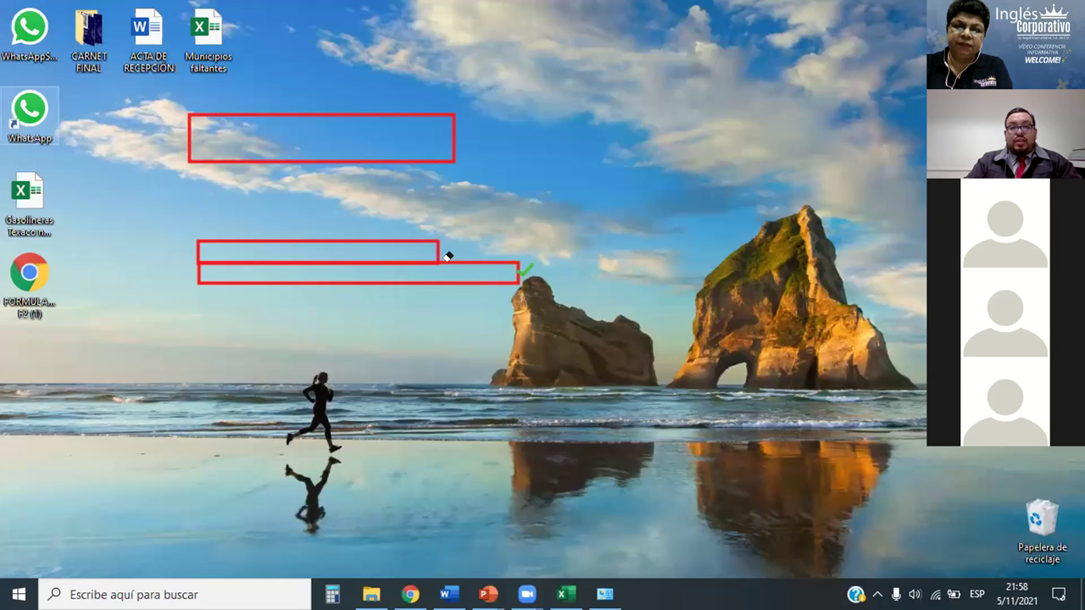
{"action": "key", "text": "alt+Tab"}
{"action": "key", "text": "super+d"}
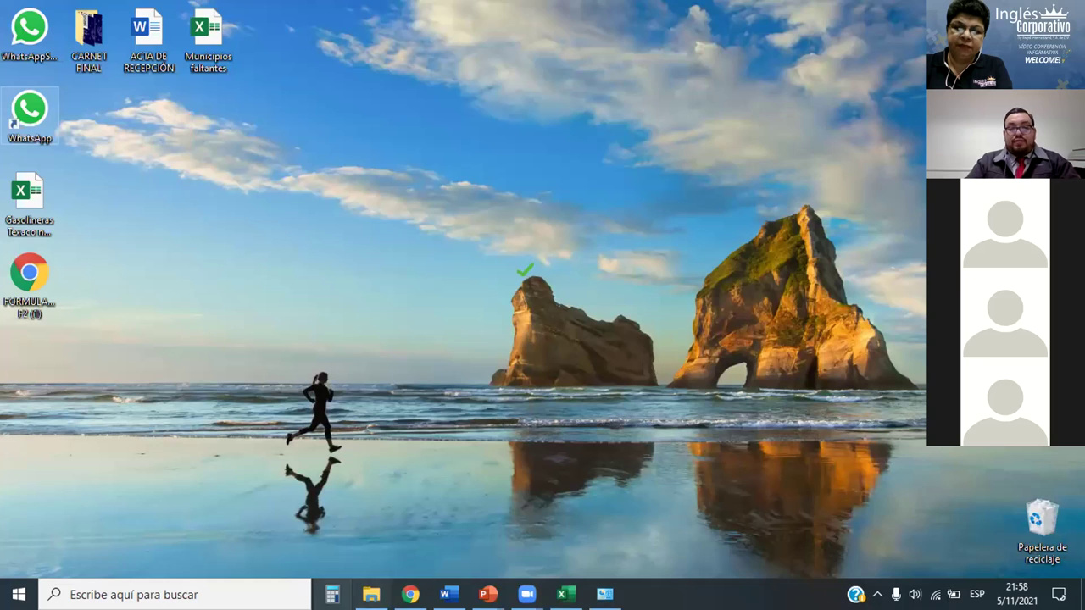
{"action": "left_click", "coordinate": [349, 593]}
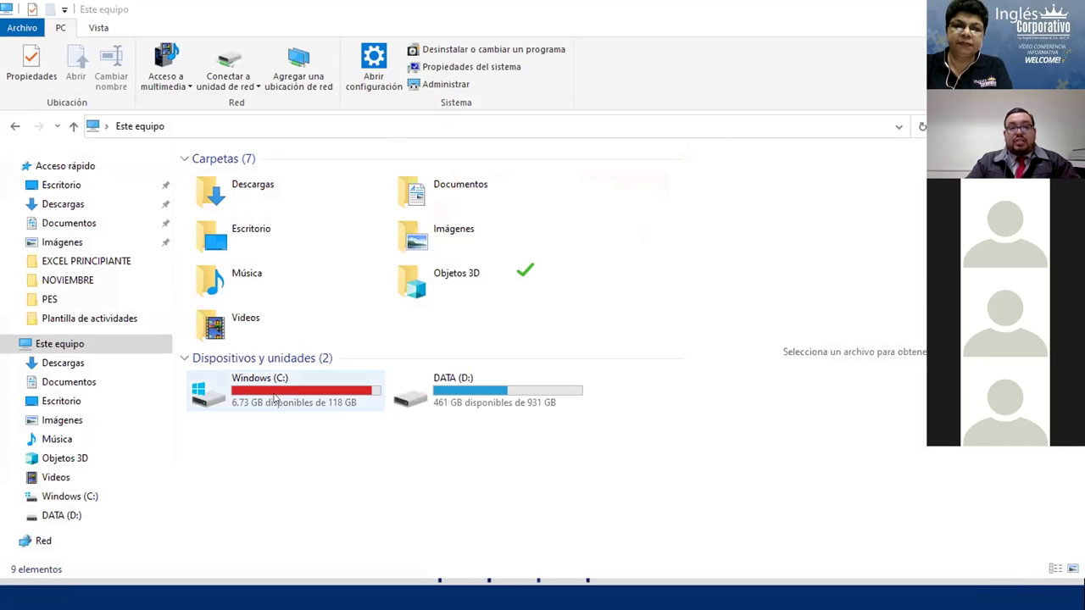
{"action": "right_click", "coordinate": [264, 390]}
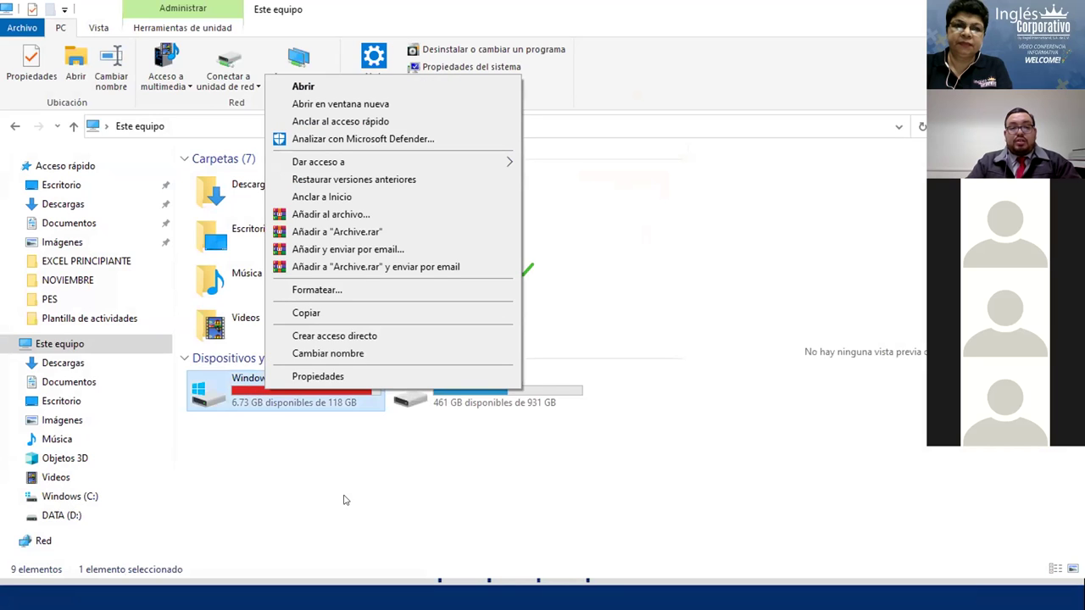
{"action": "right_click", "coordinate": [286, 490]}
{"action": "left_click", "coordinate": [256, 491]}
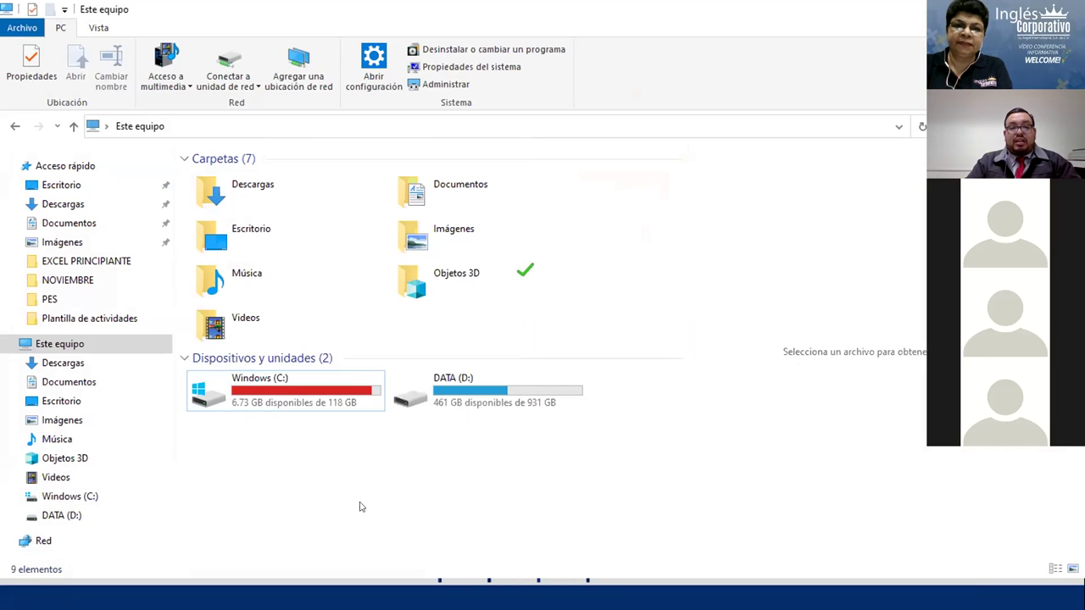
Step: Open the properties of Este equipo again to review the system information, and return to the presentation's thank-you slide
{"action": "right_click", "coordinate": [321, 465]}
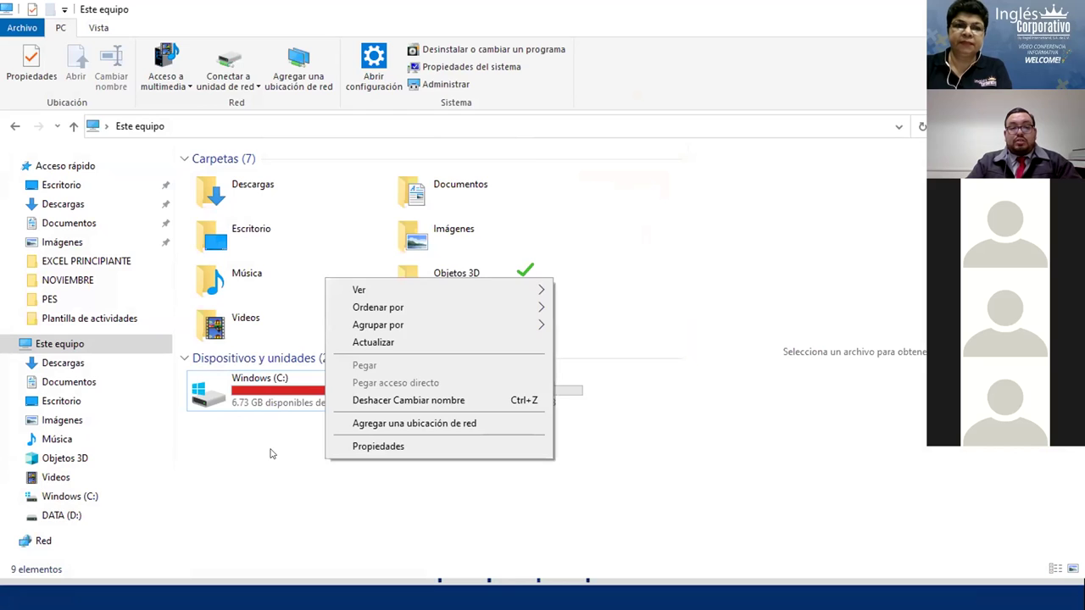
{"action": "right_click", "coordinate": [271, 450]}
{"action": "right_click", "coordinate": [343, 500]}
{"action": "right_click", "coordinate": [455, 516]}
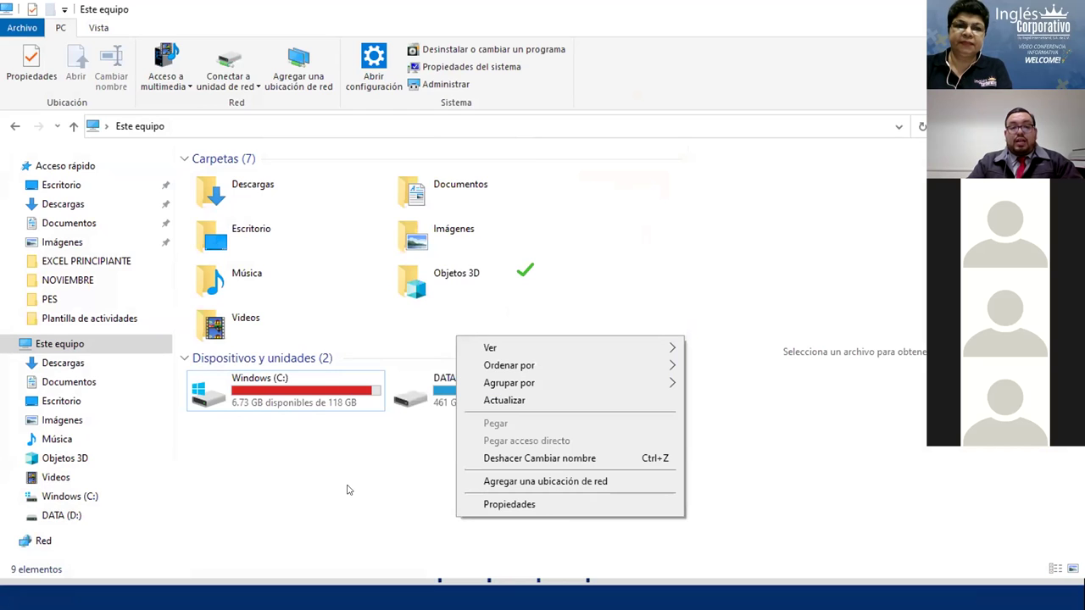
{"action": "left_click", "coordinate": [500, 506]}
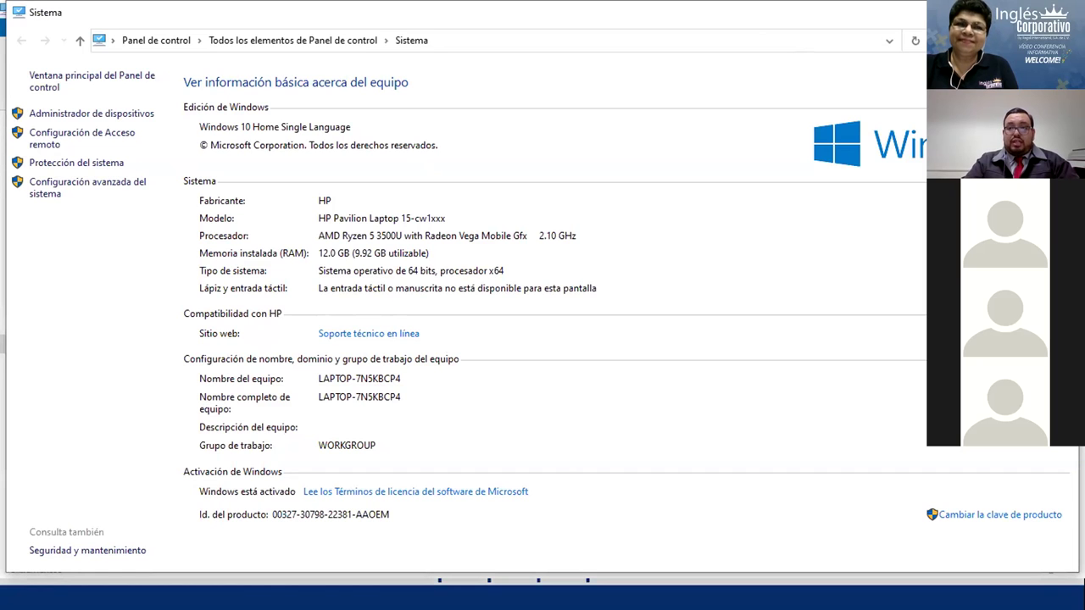
{"action": "key", "text": "alt+Tab"}
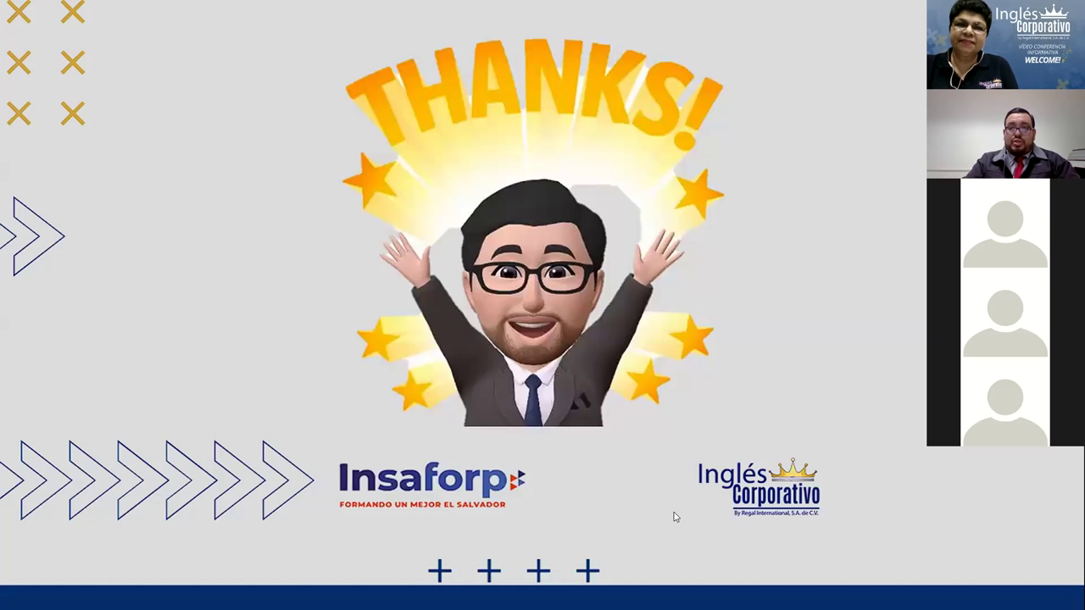